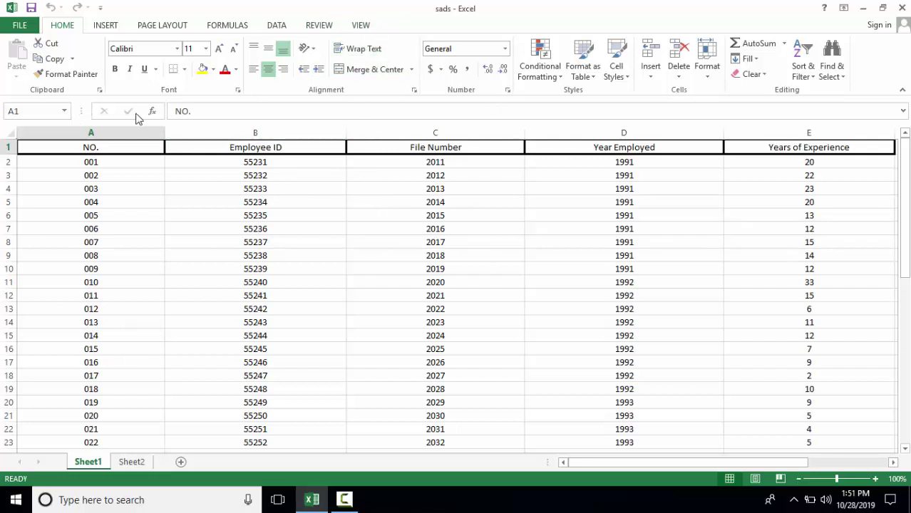
# Freeze panes at cell C6 to keep rows 1–5 and columns A–B visible, then scroll to test.
pyautogui.click(359, 27)
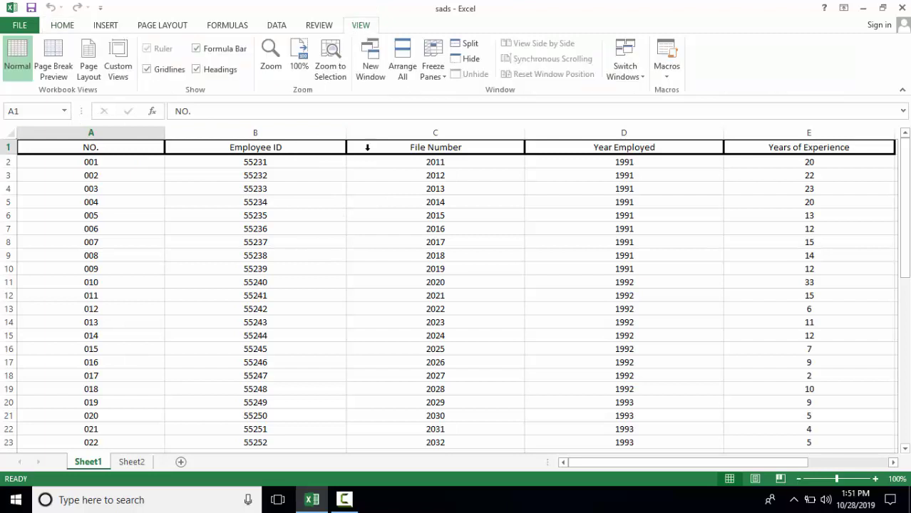
pyautogui.click(432, 77)
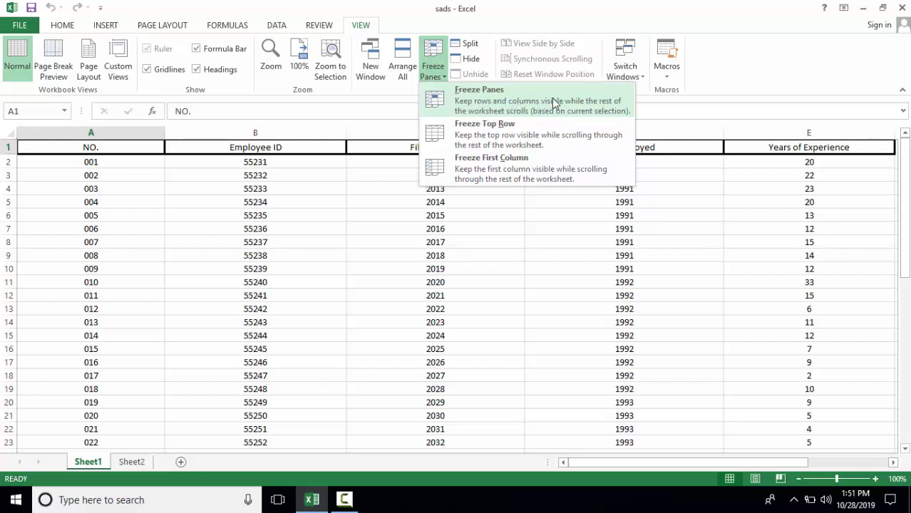
pyautogui.click(432, 204)
pyautogui.click(431, 216)
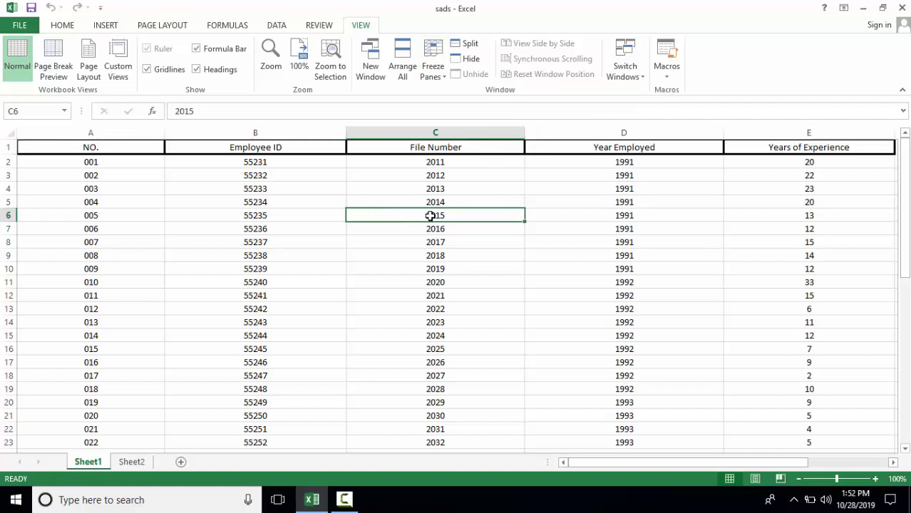
pyautogui.click(435, 204)
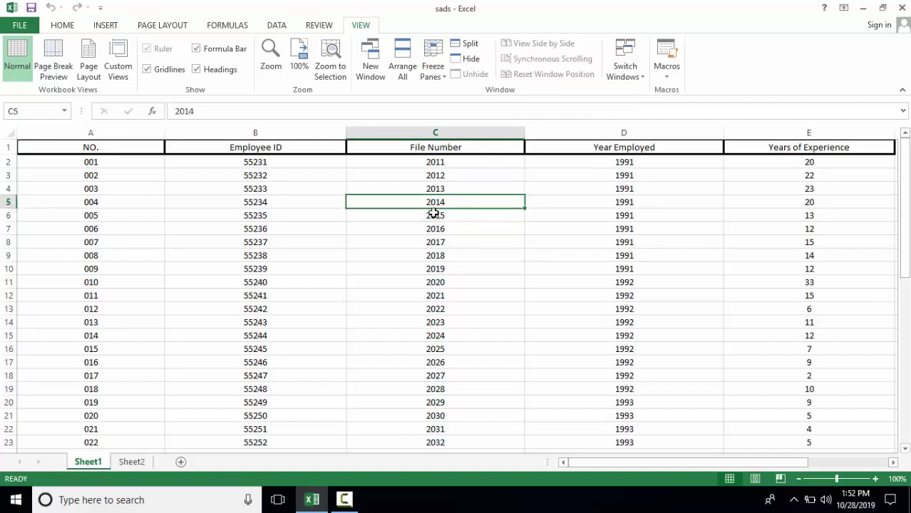
pyautogui.click(428, 216)
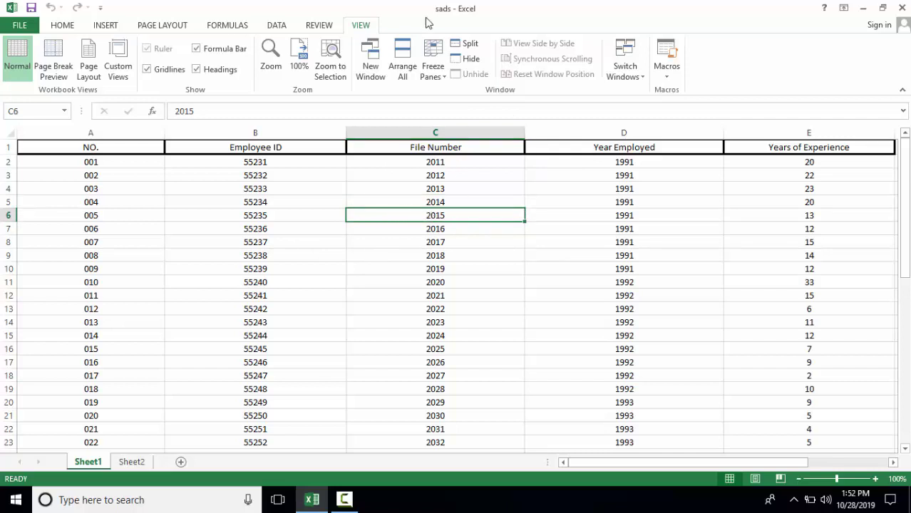
pyautogui.click(433, 63)
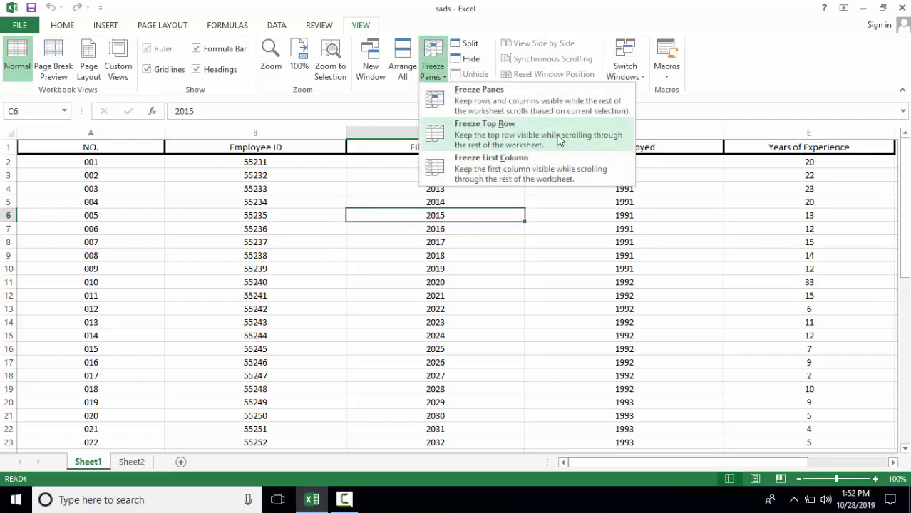
pyautogui.click(504, 110)
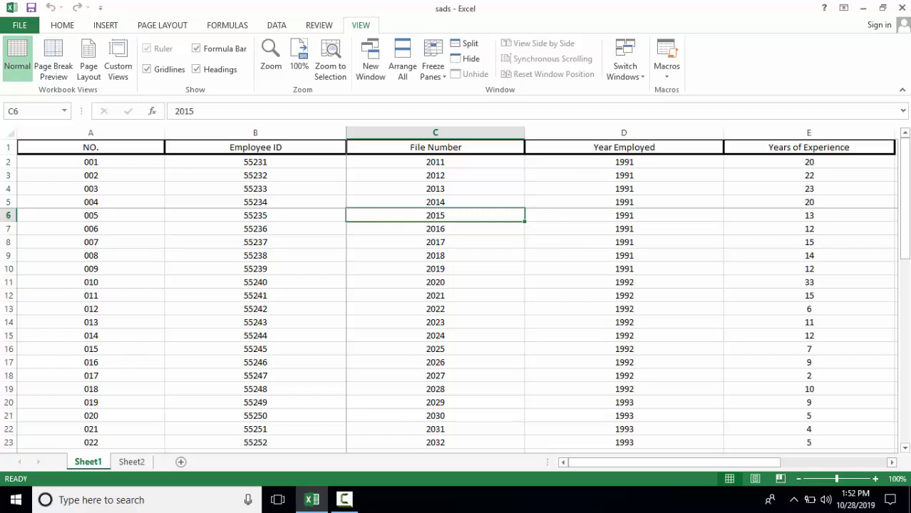
pyautogui.moveTo(906, 246); pyautogui.dragTo(854, 199)
# Unfreeze the C6 panes and scroll the sheet freely.
pyautogui.click(433, 68)
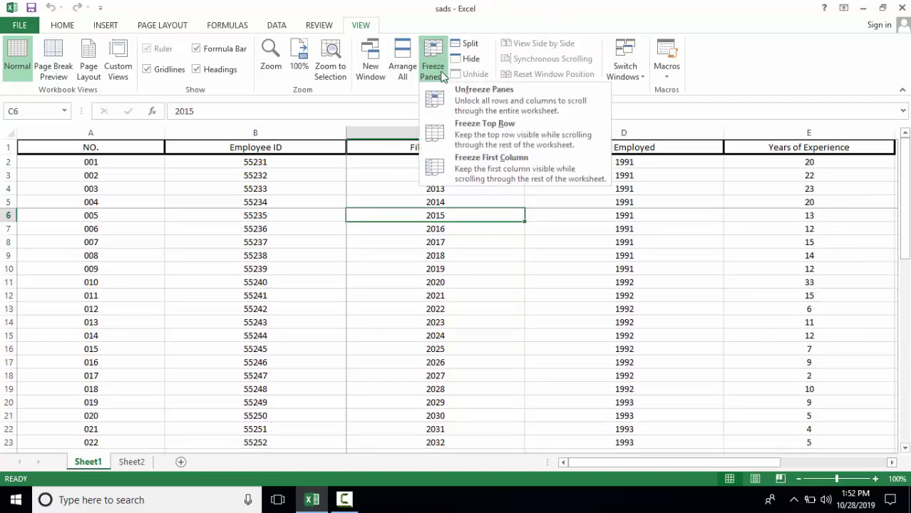
pyautogui.click(458, 94)
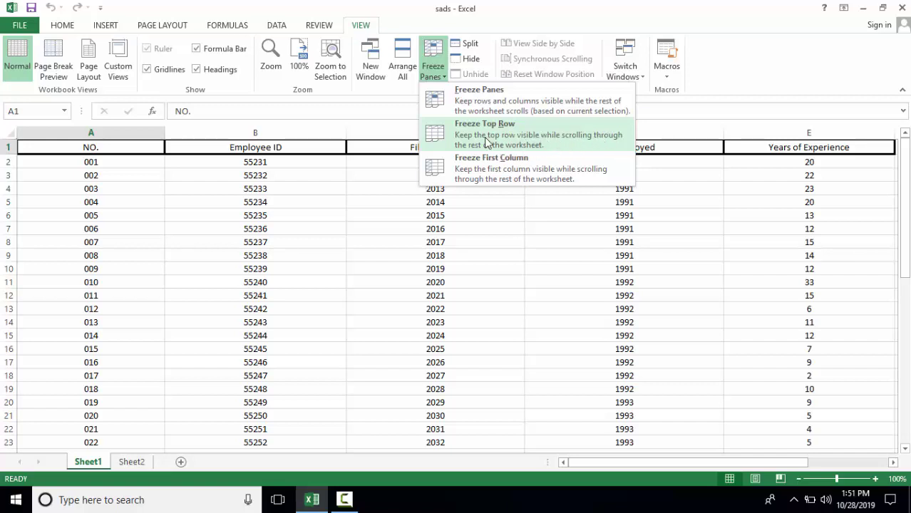
pyautogui.click(905, 171)
pyautogui.moveTo(904, 172)
pyautogui.mouseDown()
pyautogui.moveTo(905, 334)
pyautogui.moveTo(905, 171)
pyautogui.mouseUp()
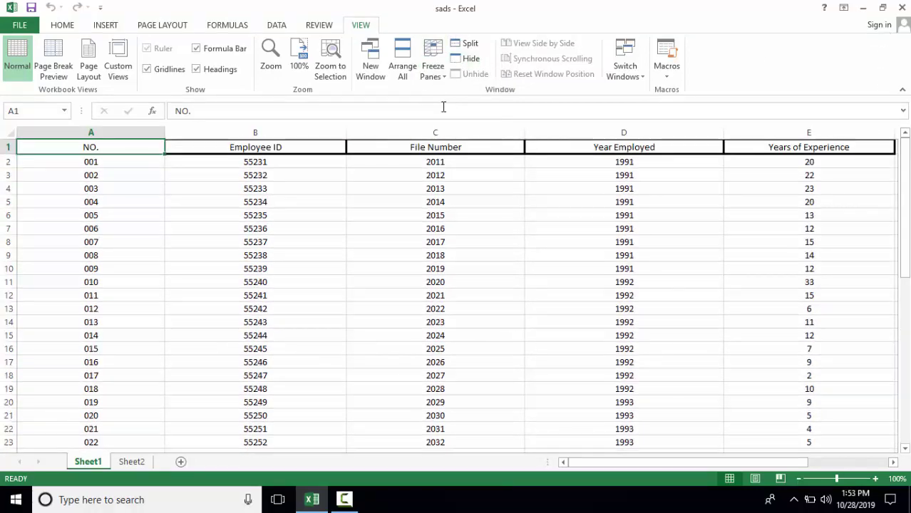
pyautogui.moveTo(905, 204); pyautogui.dragTo(895, 177)
# Freeze the top row and scroll down to confirm header row 1 stays visible.
pyautogui.click(433, 66)
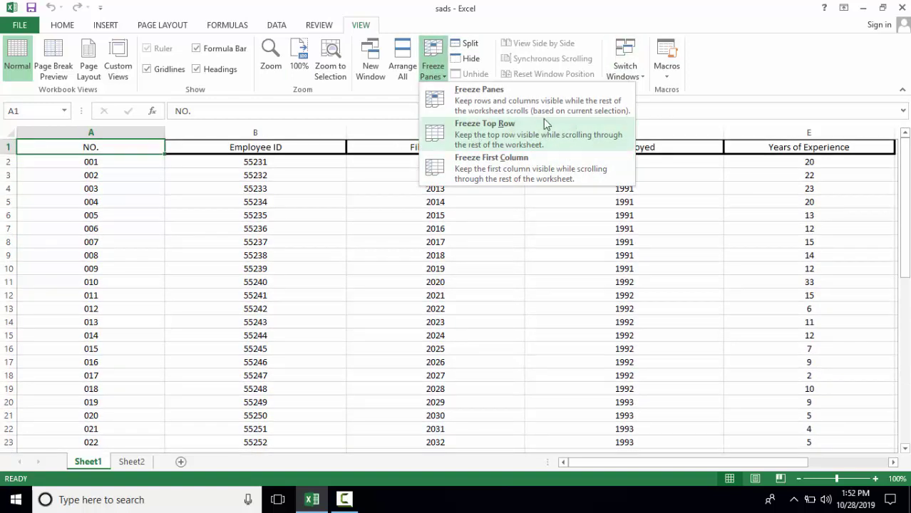
pyautogui.click(517, 142)
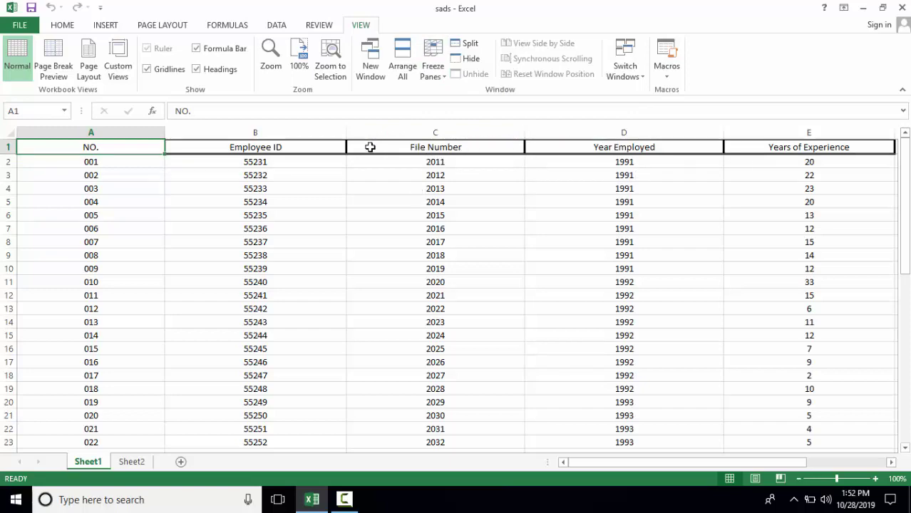
pyautogui.moveTo(908, 194); pyautogui.dragTo(909, 198)
pyautogui.moveTo(905, 317)
pyautogui.mouseDown()
pyautogui.moveTo(904, 391)
pyautogui.moveTo(904, 184)
pyautogui.moveTo(904, 302)
pyautogui.mouseUp()
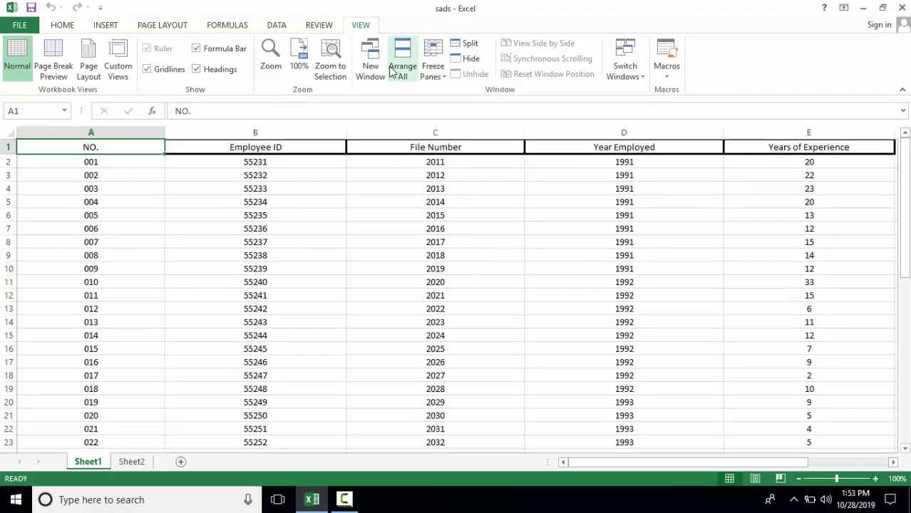
pyautogui.click(432, 70)
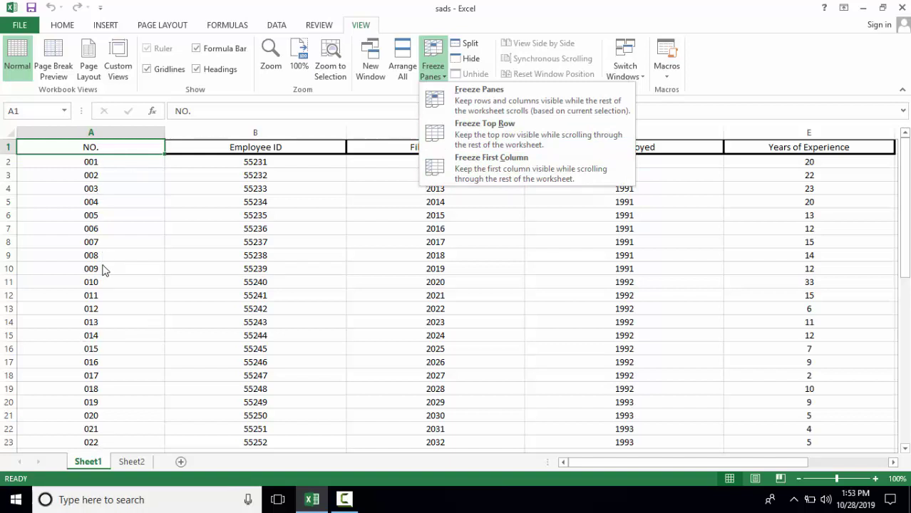
pyautogui.click(119, 155)
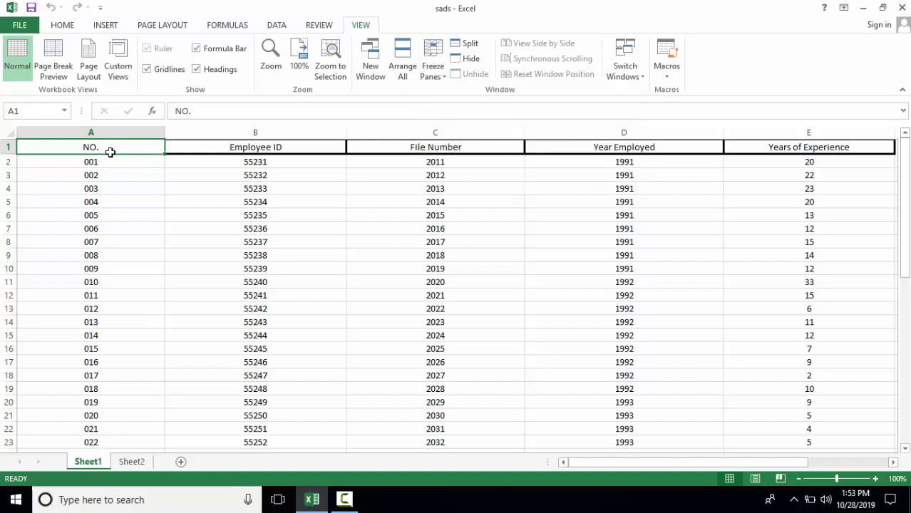
pyautogui.click(432, 68)
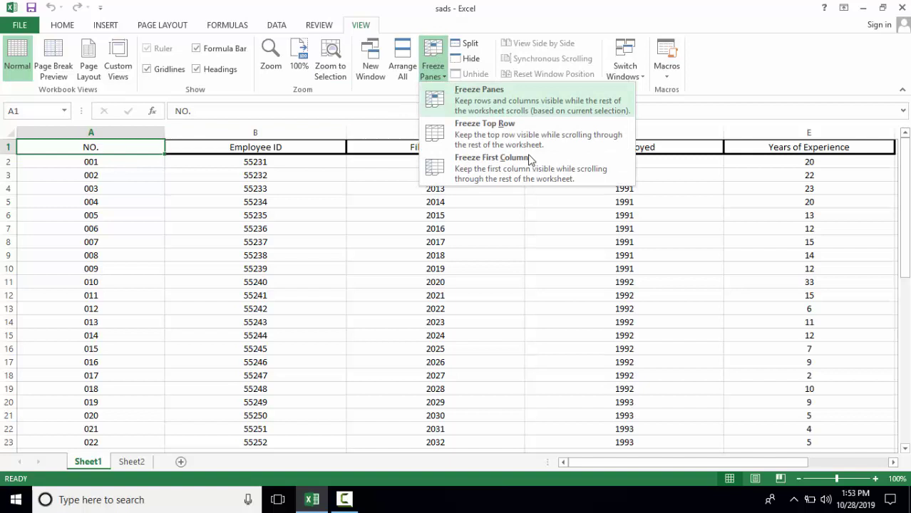
pyautogui.click(495, 180)
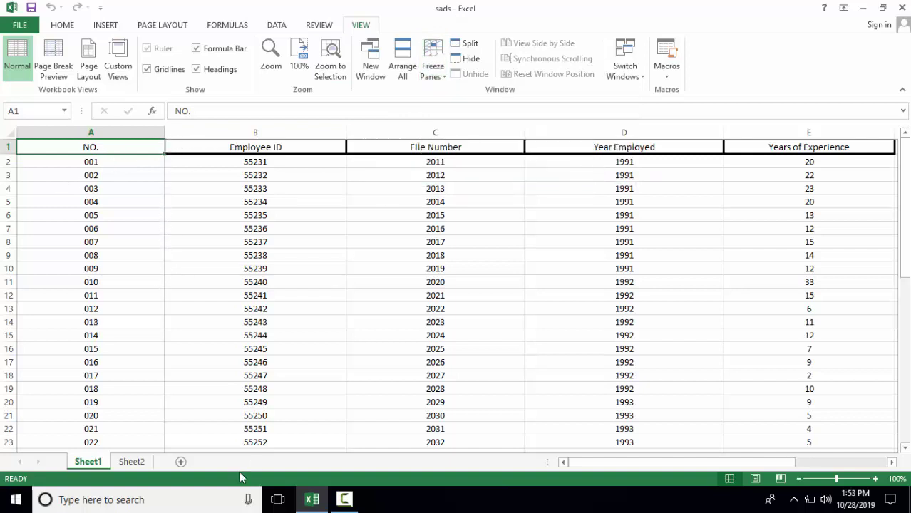
pyautogui.moveTo(581, 464); pyautogui.dragTo(479, 475)
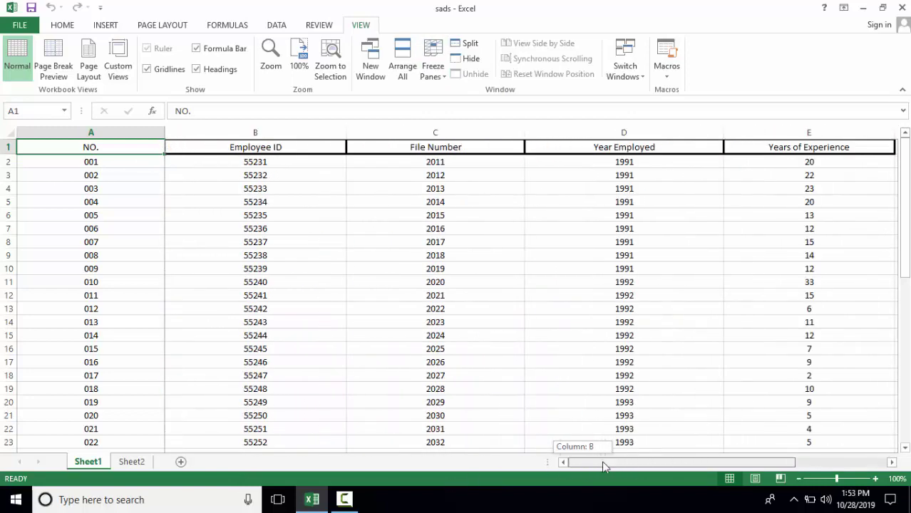
pyautogui.moveTo(603, 467); pyautogui.dragTo(601, 444)
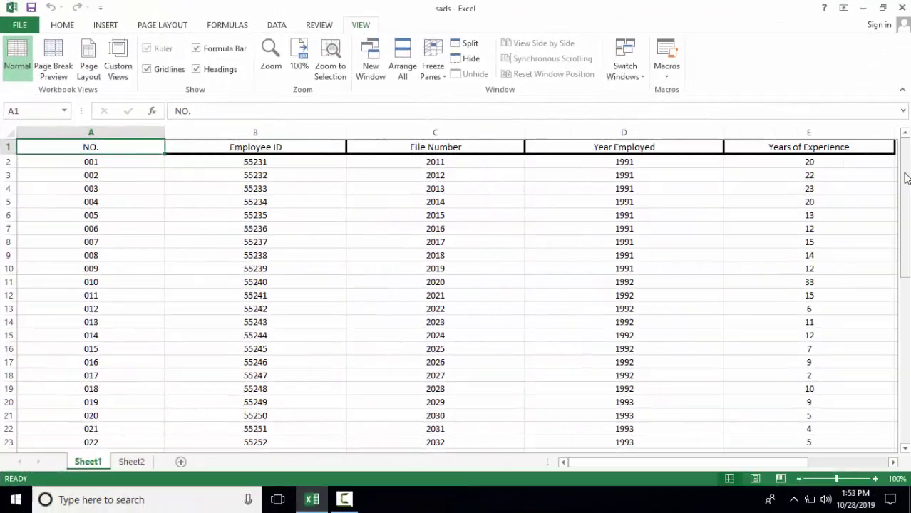
pyautogui.moveTo(903, 174); pyautogui.dragTo(444, 378)
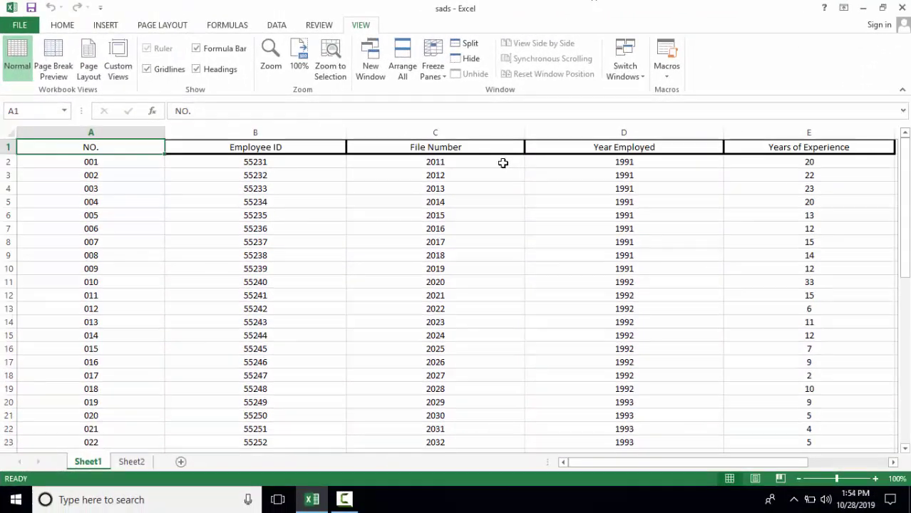
pyautogui.click(398, 237)
pyautogui.click(356, 227)
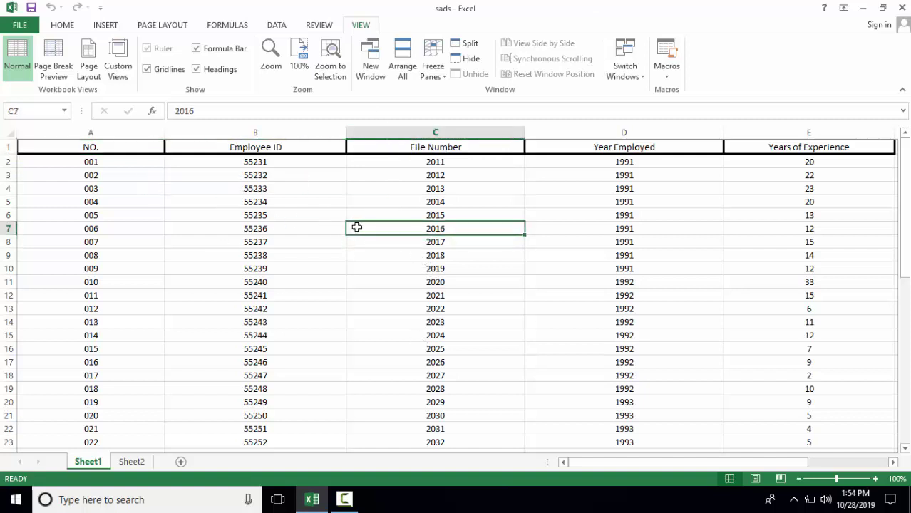
pyautogui.click(465, 46)
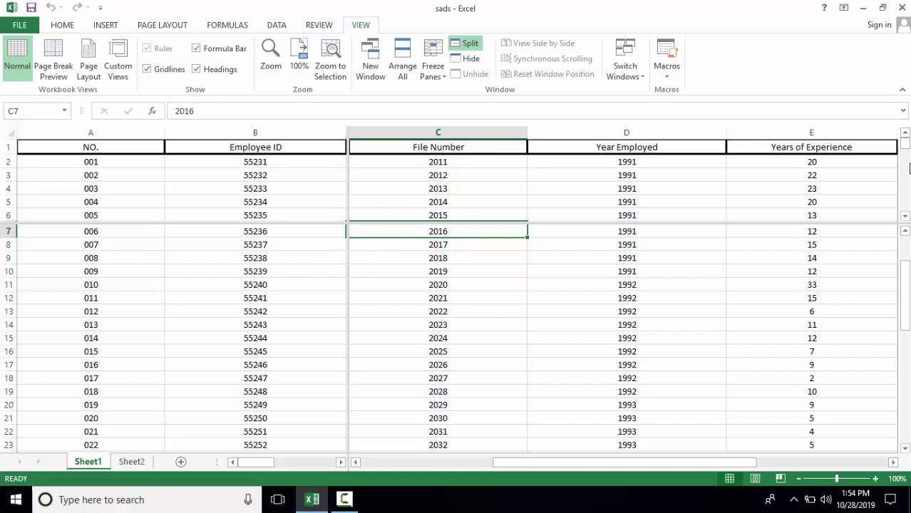
pyautogui.moveTo(907, 146)
pyautogui.mouseDown()
pyautogui.moveTo(904, 314)
pyautogui.moveTo(898, 281)
pyautogui.moveTo(906, 360)
pyautogui.moveTo(875, 219)
pyautogui.moveTo(897, 190)
pyautogui.moveTo(906, 205)
pyautogui.moveTo(905, 142)
pyautogui.mouseUp()
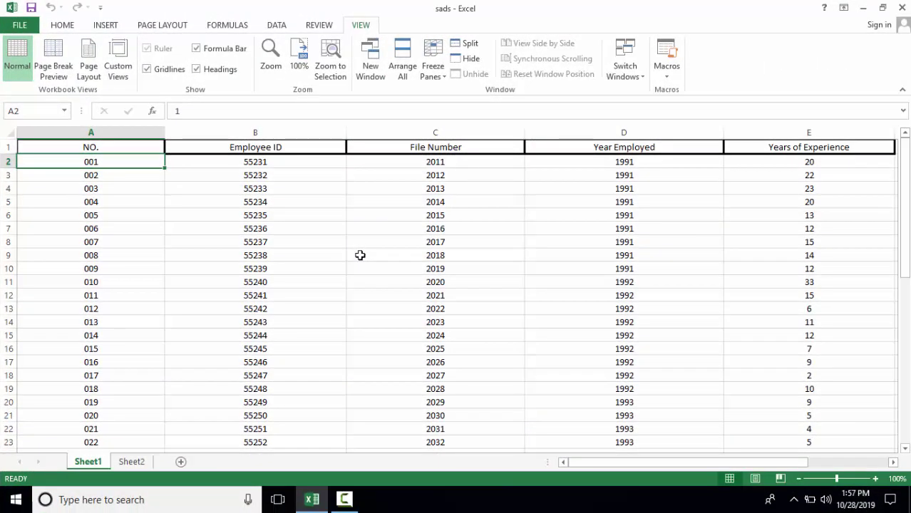
# Turn on AutoFilter for the employee table's header row from the Data tab.
pyautogui.click(277, 26)
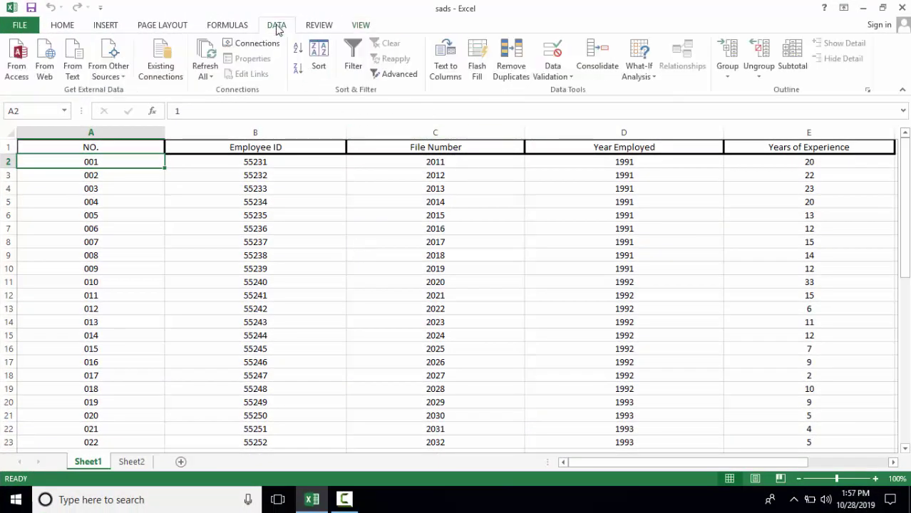
pyautogui.click(353, 66)
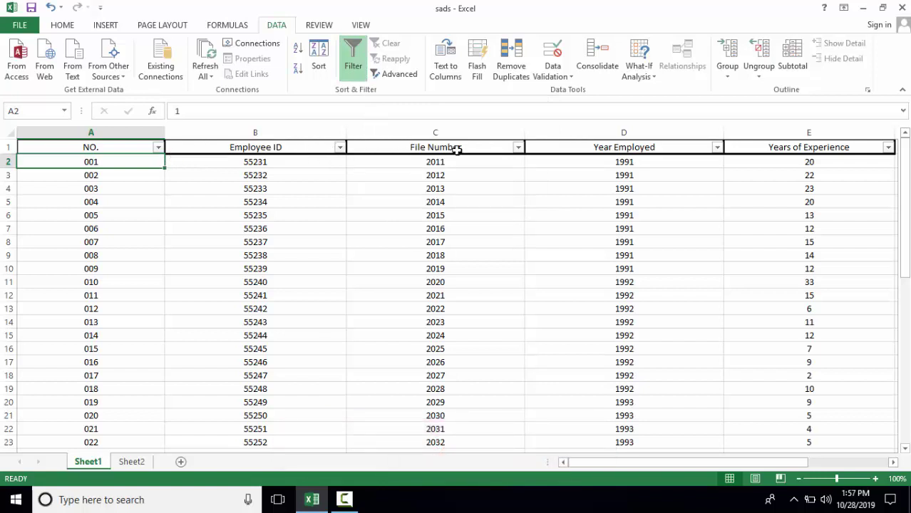
pyautogui.click(493, 172)
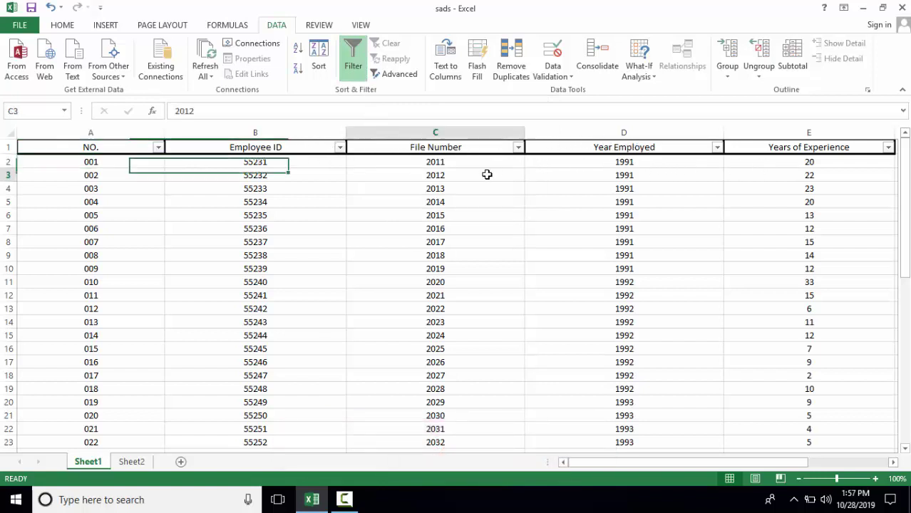
pyautogui.click(299, 174)
pyautogui.moveTo(206, 184); pyautogui.dragTo(144, 198)
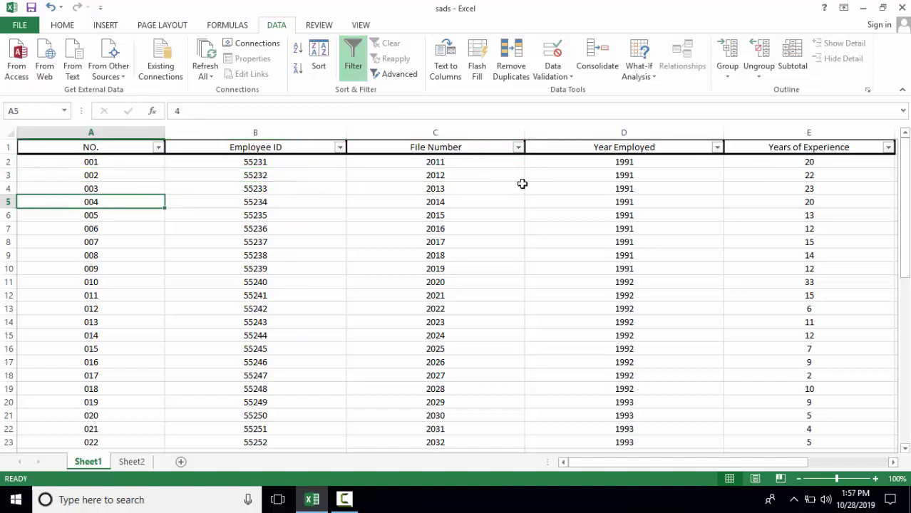
# Open the filter choices for the File Number header in C1.
pyautogui.click(507, 186)
pyautogui.click(610, 193)
pyautogui.click(463, 201)
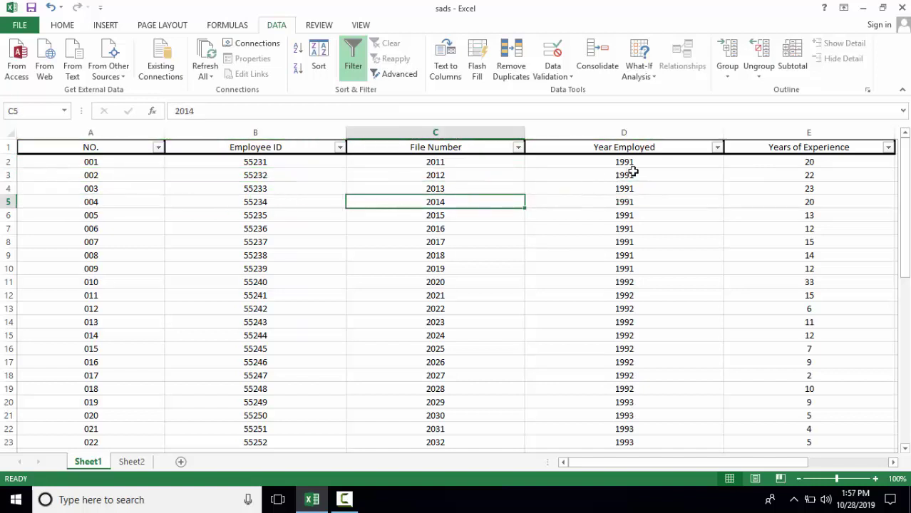
pyautogui.click(483, 150)
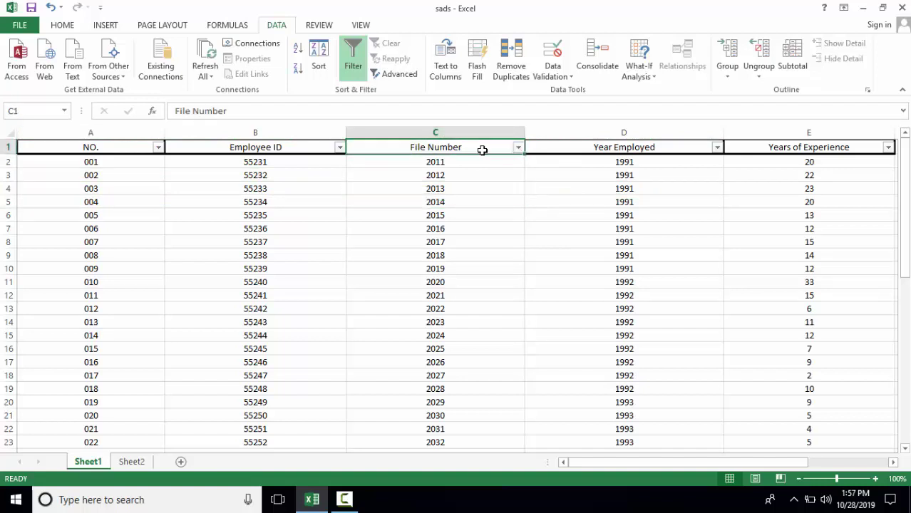
pyautogui.click(520, 146)
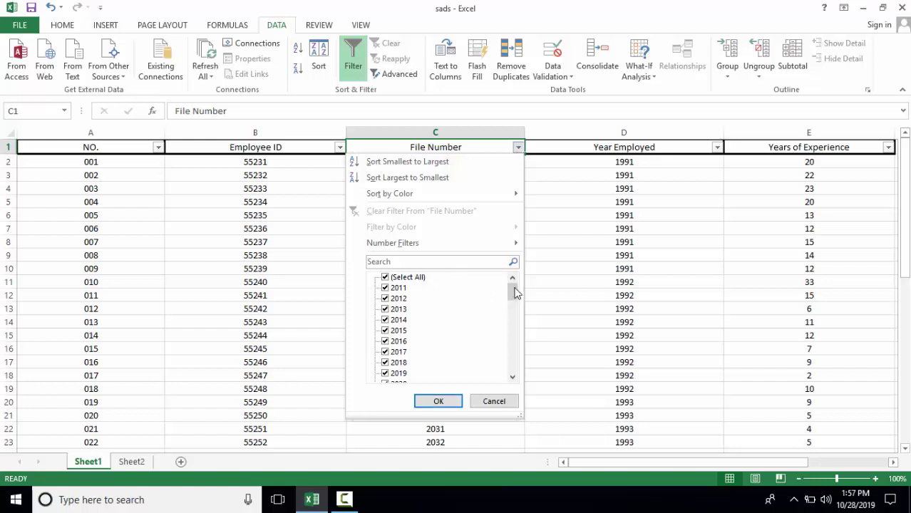
# Filter the File Number column to show only 2059.
pyautogui.moveTo(516, 298)
pyautogui.mouseDown()
pyautogui.moveTo(512, 318)
pyautogui.moveTo(515, 287)
pyautogui.moveTo(509, 388)
pyautogui.moveTo(517, 318)
pyautogui.moveTo(536, 271)
pyautogui.moveTo(546, 423)
pyautogui.moveTo(530, 293)
pyautogui.mouseUp()
pyautogui.click(386, 278)
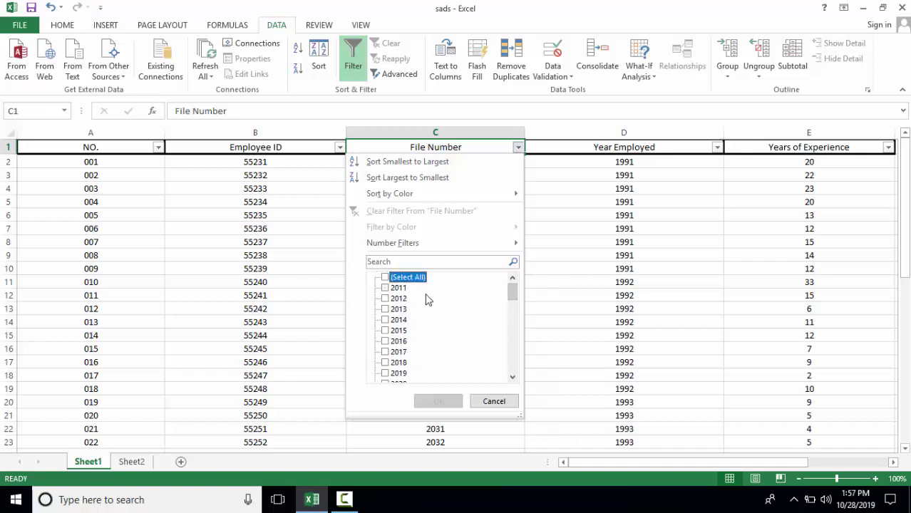
pyautogui.moveTo(511, 294); pyautogui.dragTo(507, 369)
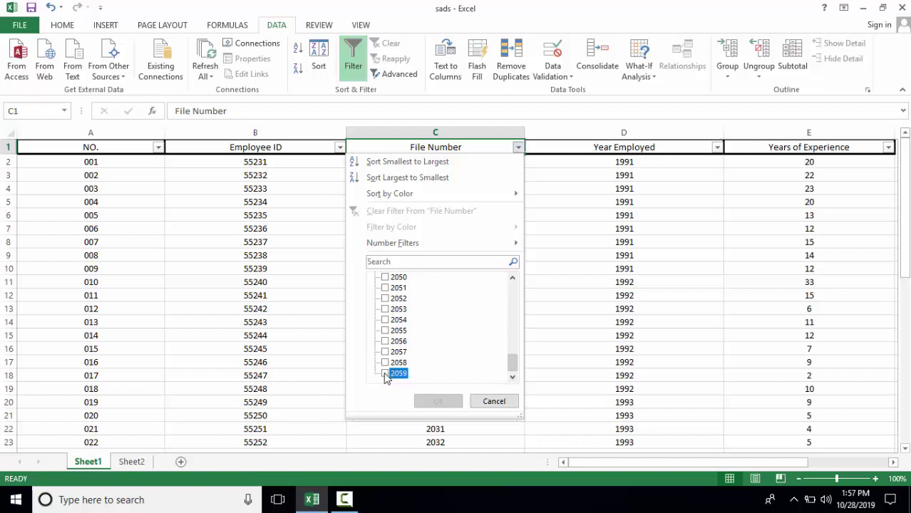
pyautogui.click(388, 374)
pyautogui.click(421, 401)
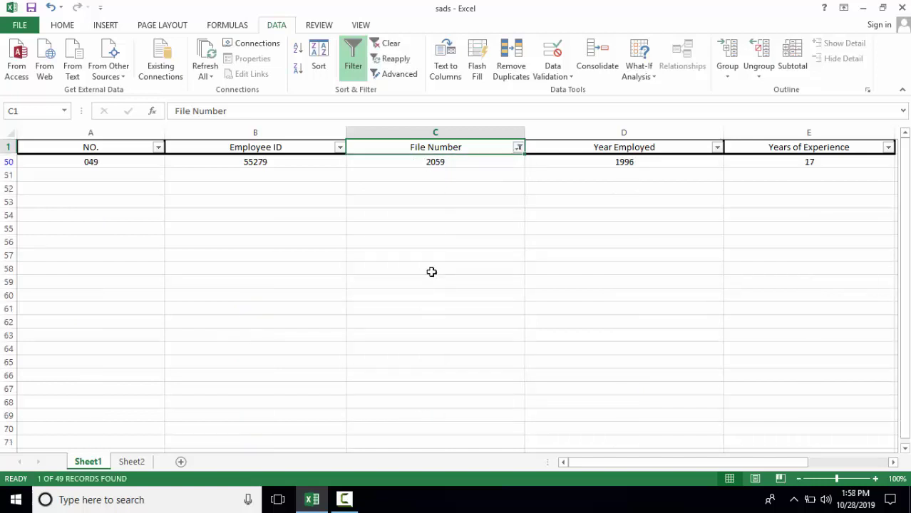
# Inspect the single row 50 record: Employee ID 55279, File Number 2059, employed 1996.
pyautogui.click(189, 168)
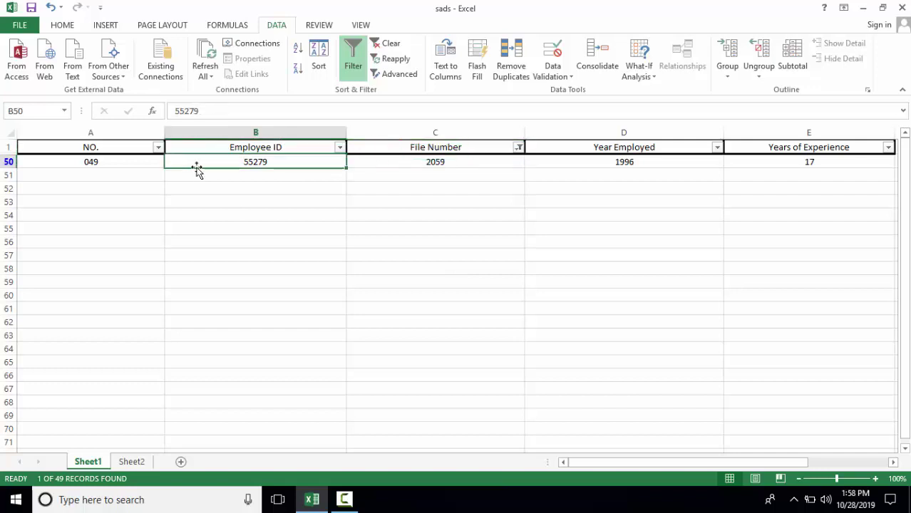
pyautogui.click(428, 167)
pyautogui.click(589, 167)
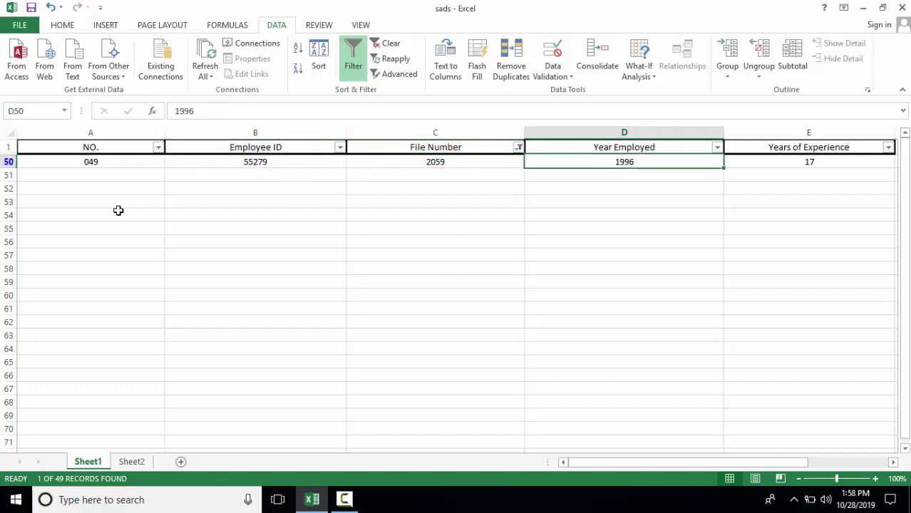
pyautogui.click(135, 168)
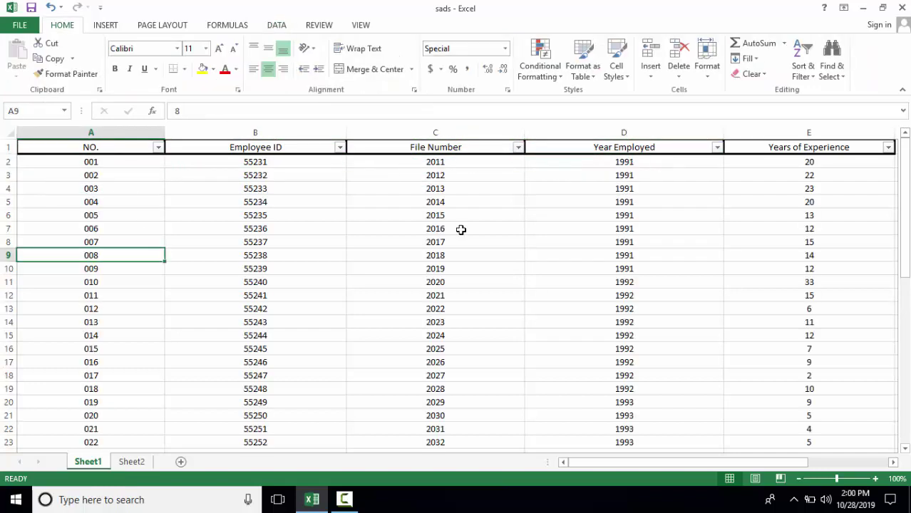